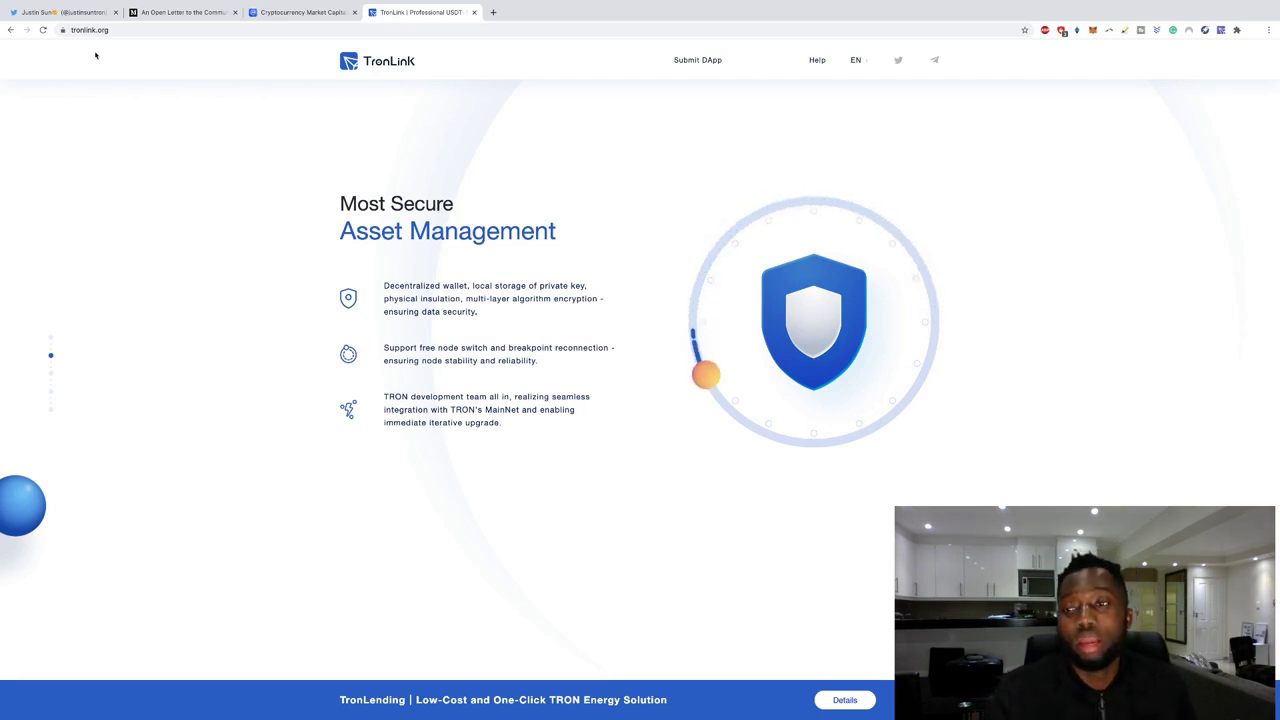
- Return tronlink.org to its 'TronLink Wallet' landing section, which offers the Chrome extension download
left_click(100, 31)
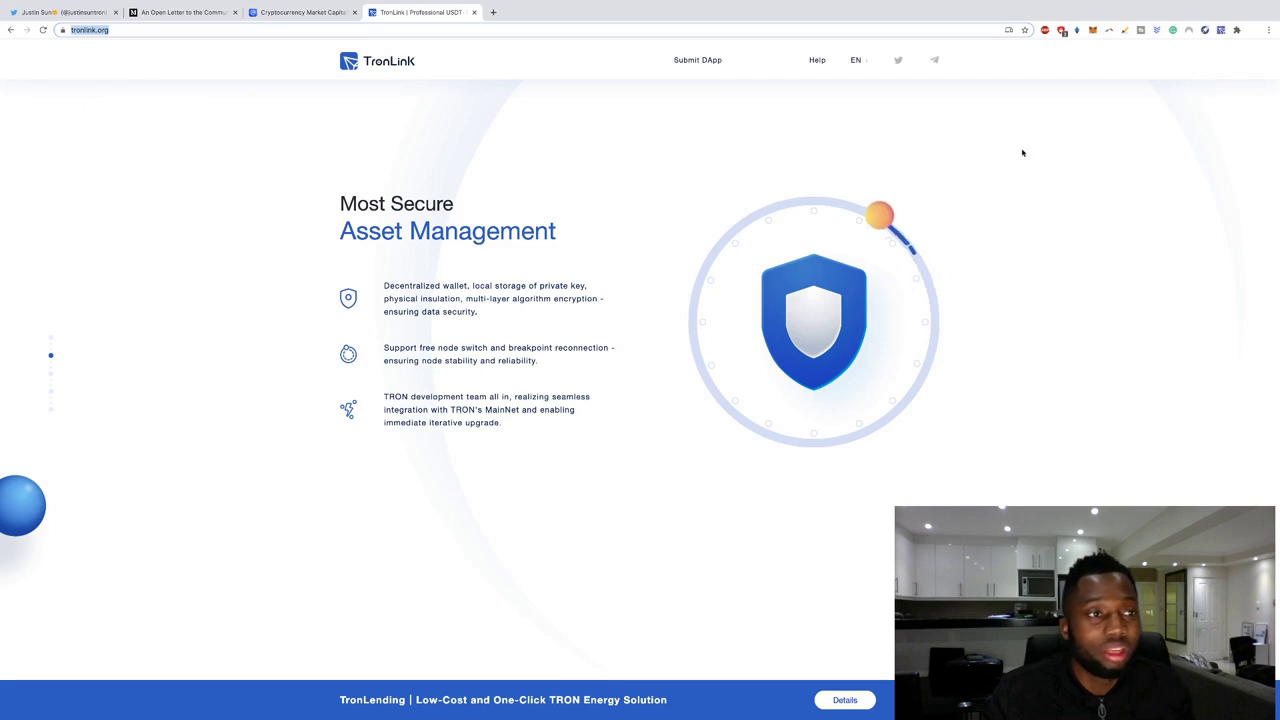
scroll(590, 209, "up", 2)
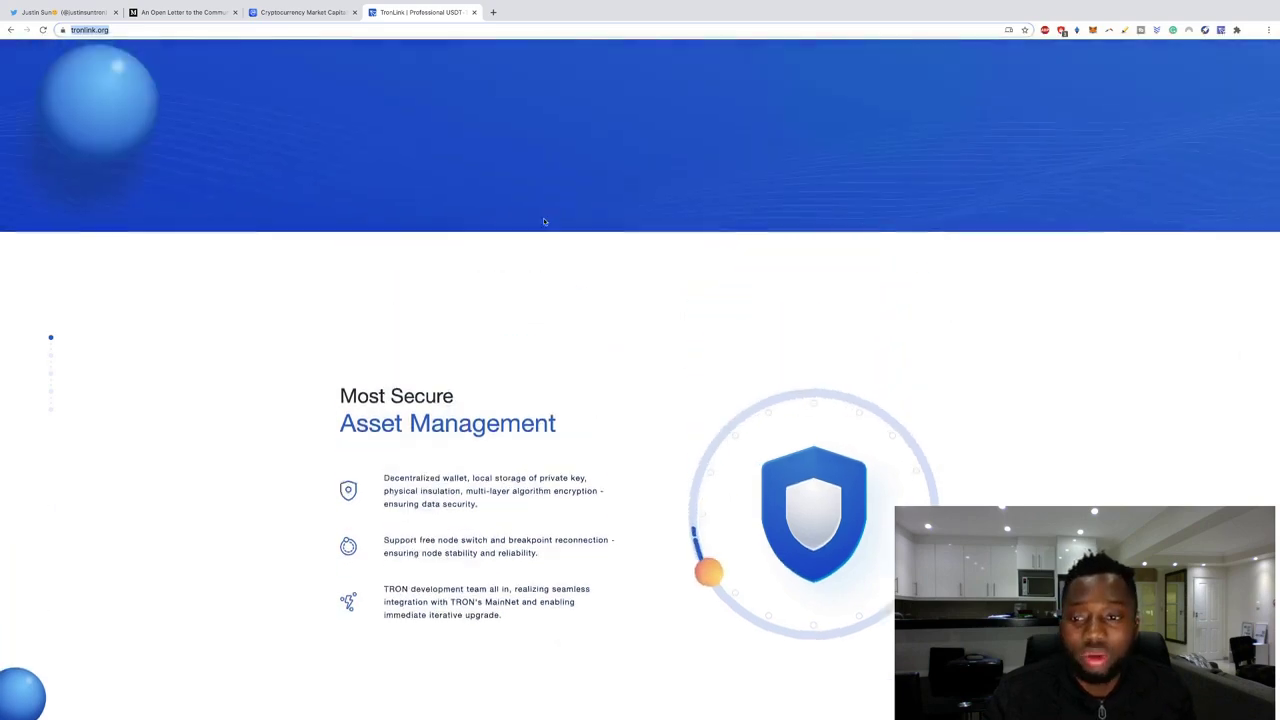
scroll(551, 222, "down", 2)
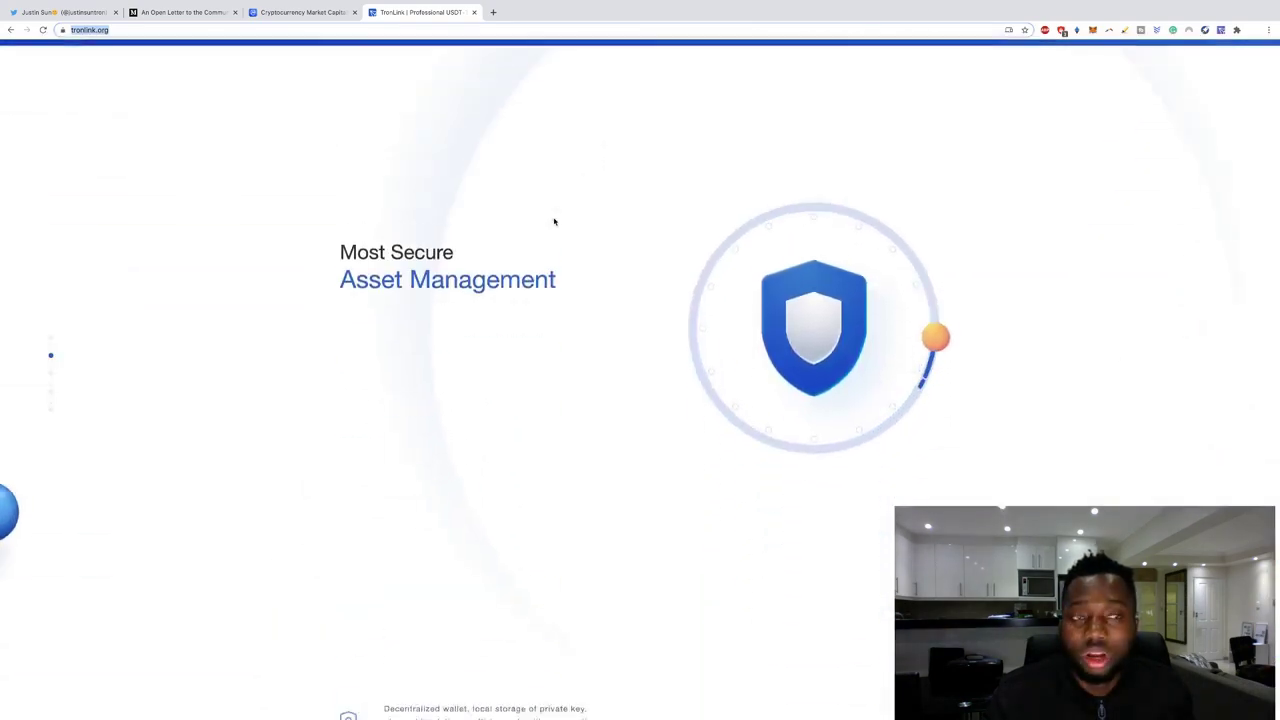
scroll(554, 224, "up", 2)
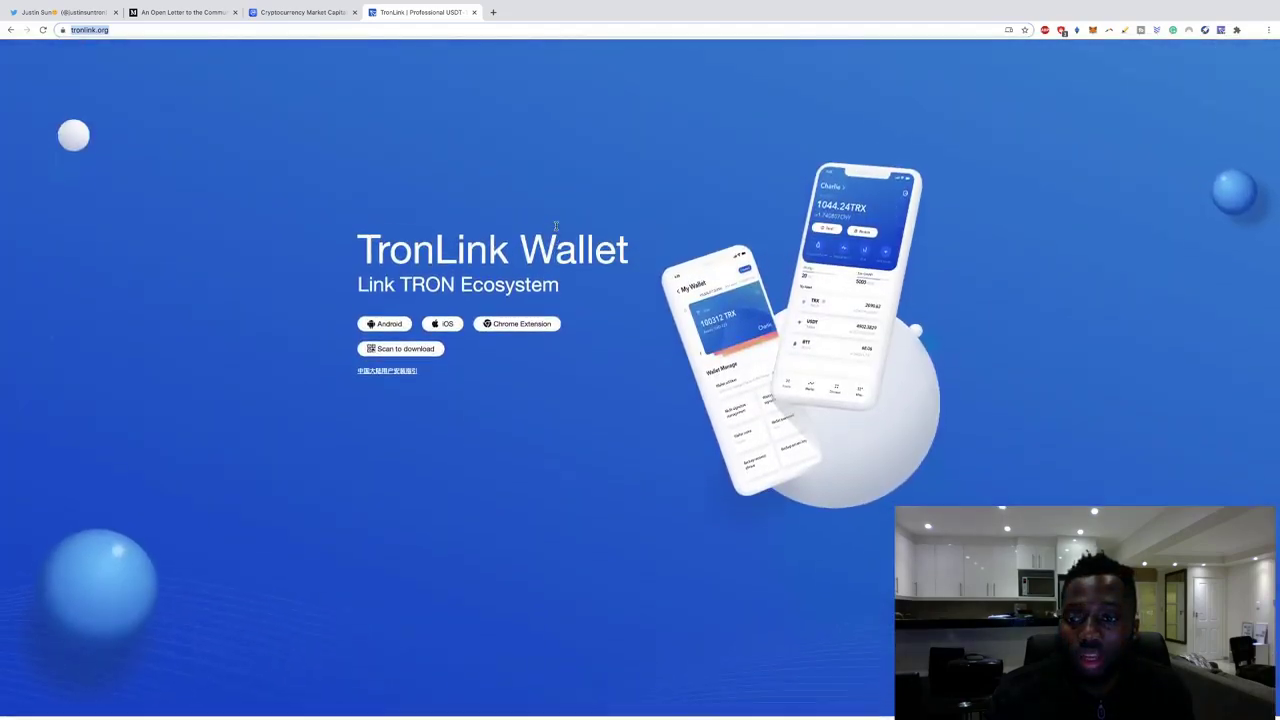
scroll(550, 200, "down", 2)
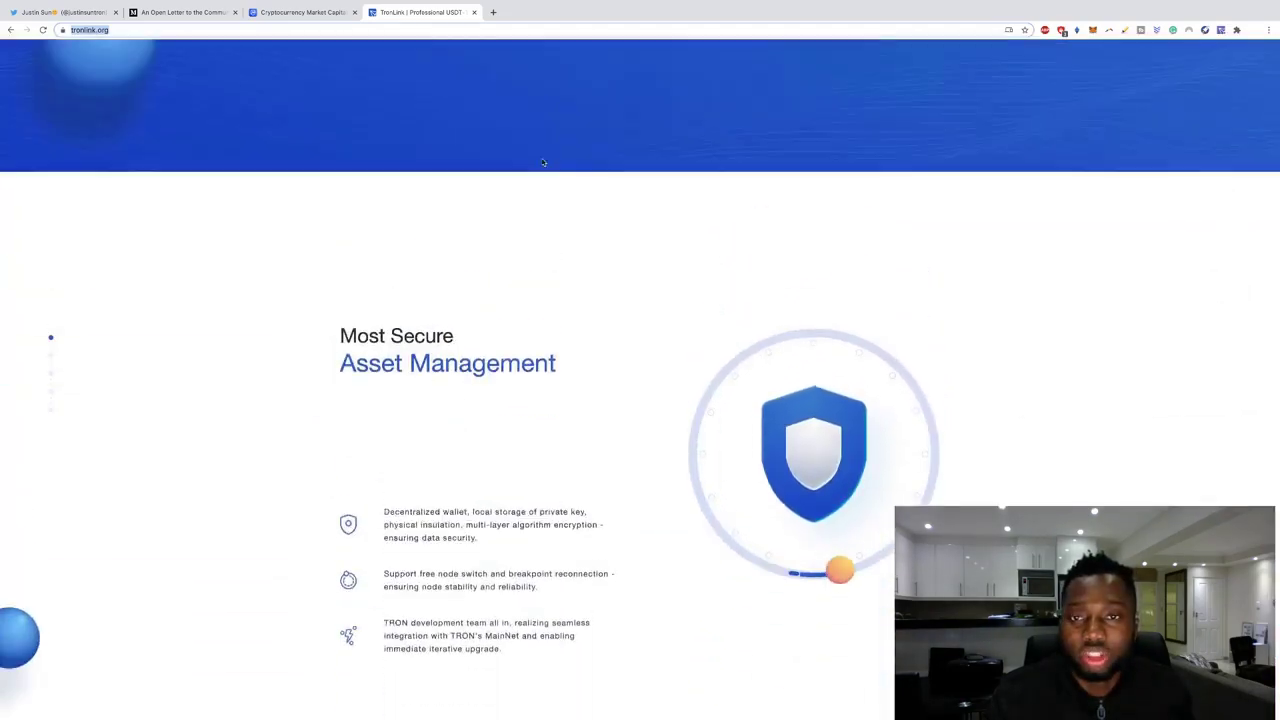
scroll(535, 200, "up", 2)
scroll(524, 253, "down", 2)
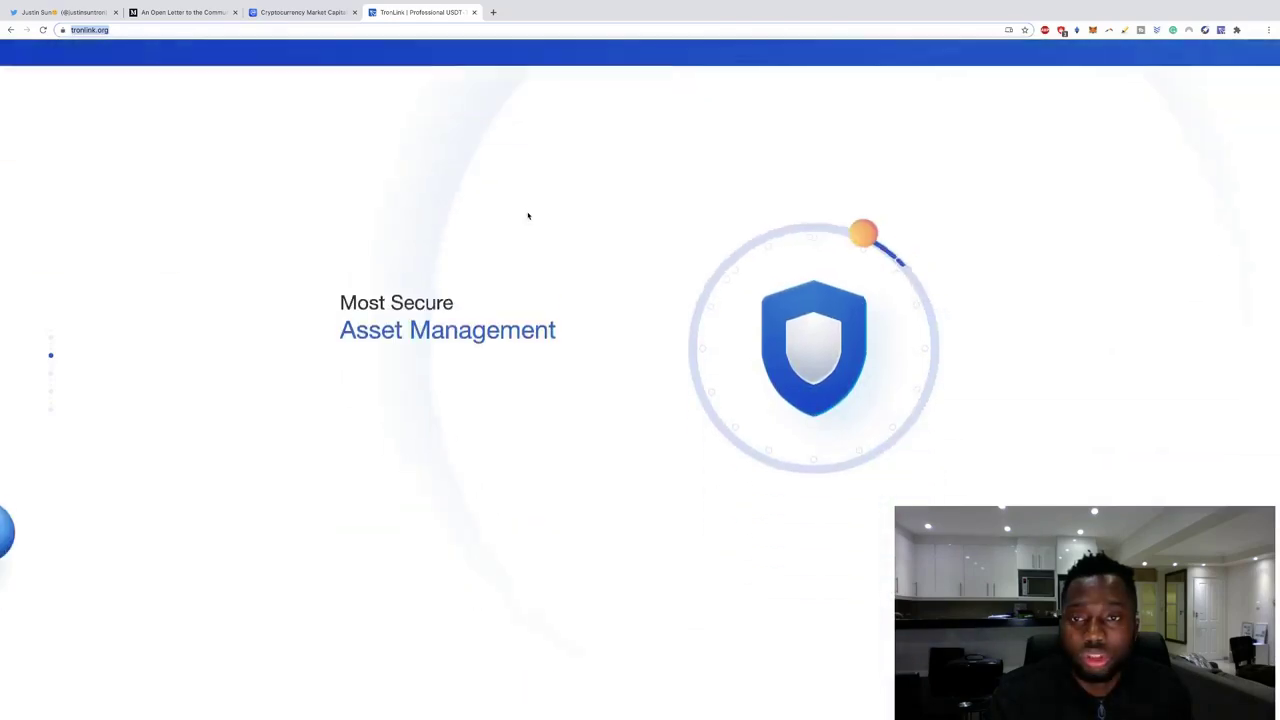
scroll(529, 211, "up", 2)
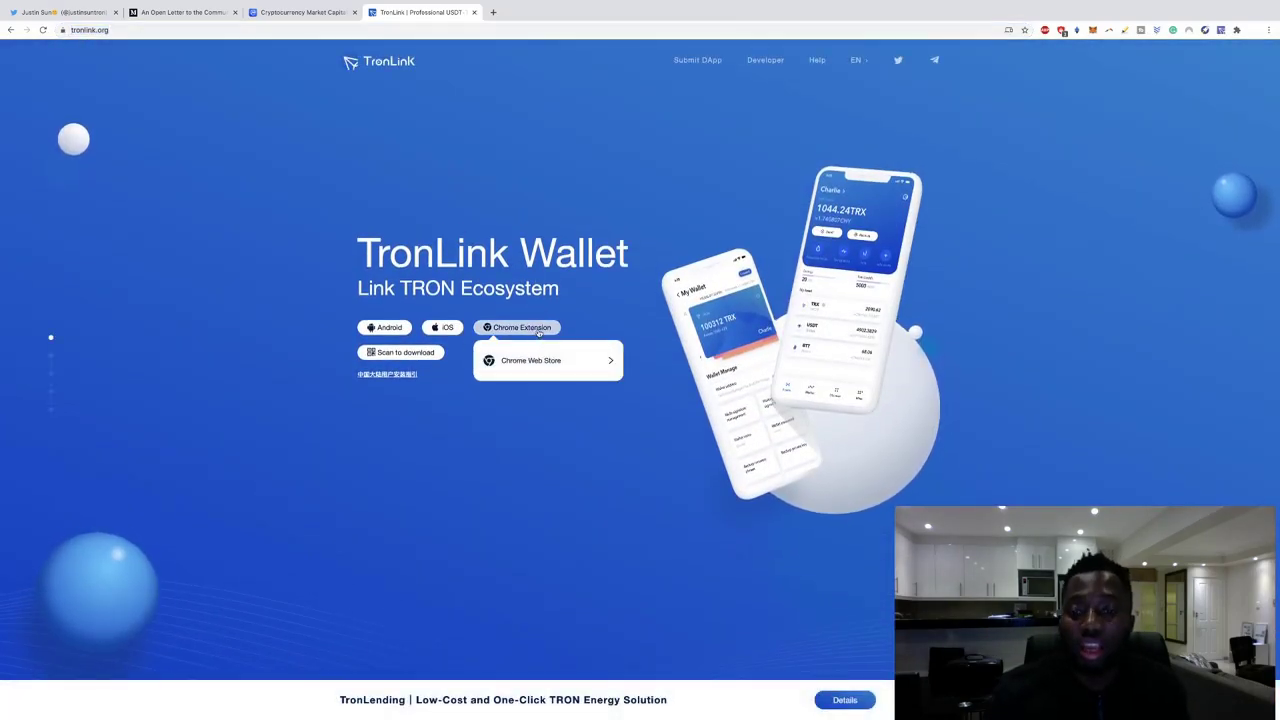
- Add the TronLink extension to Chrome from its Chrome Web Store page
left_click(575, 362)
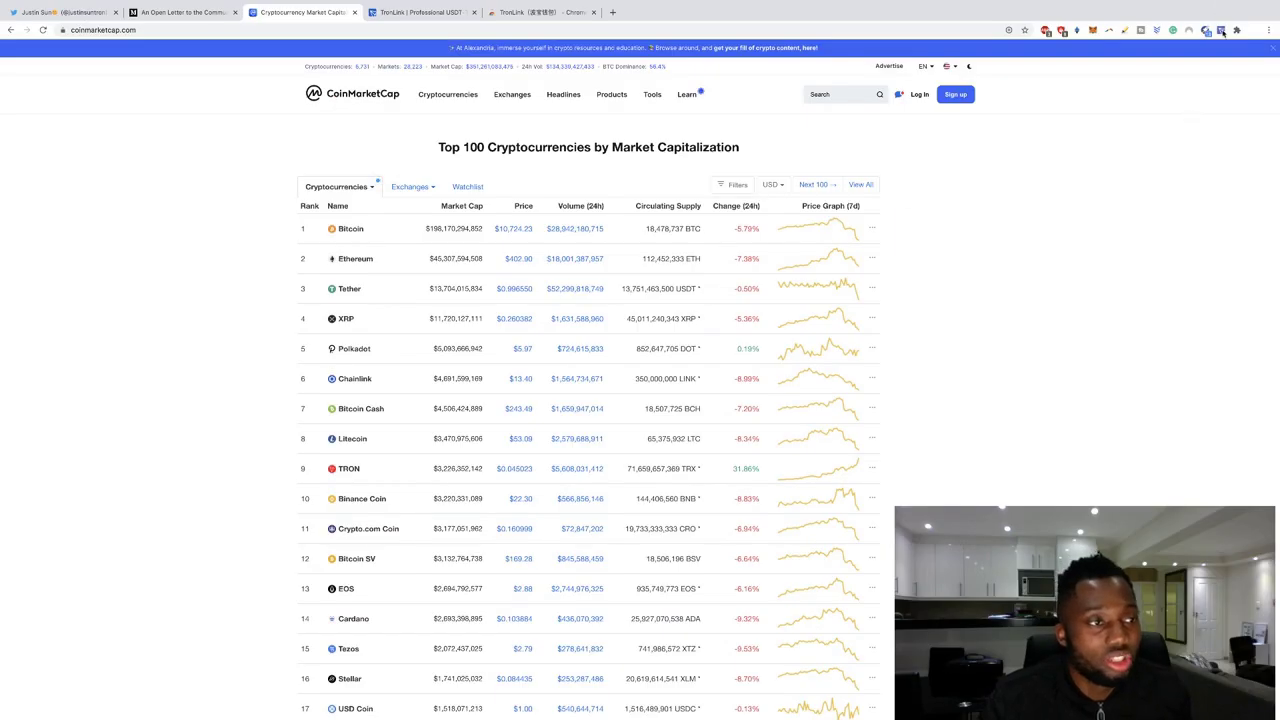
- Set a TronLink extension password, entering it twice to confirm
left_click(1221, 31)
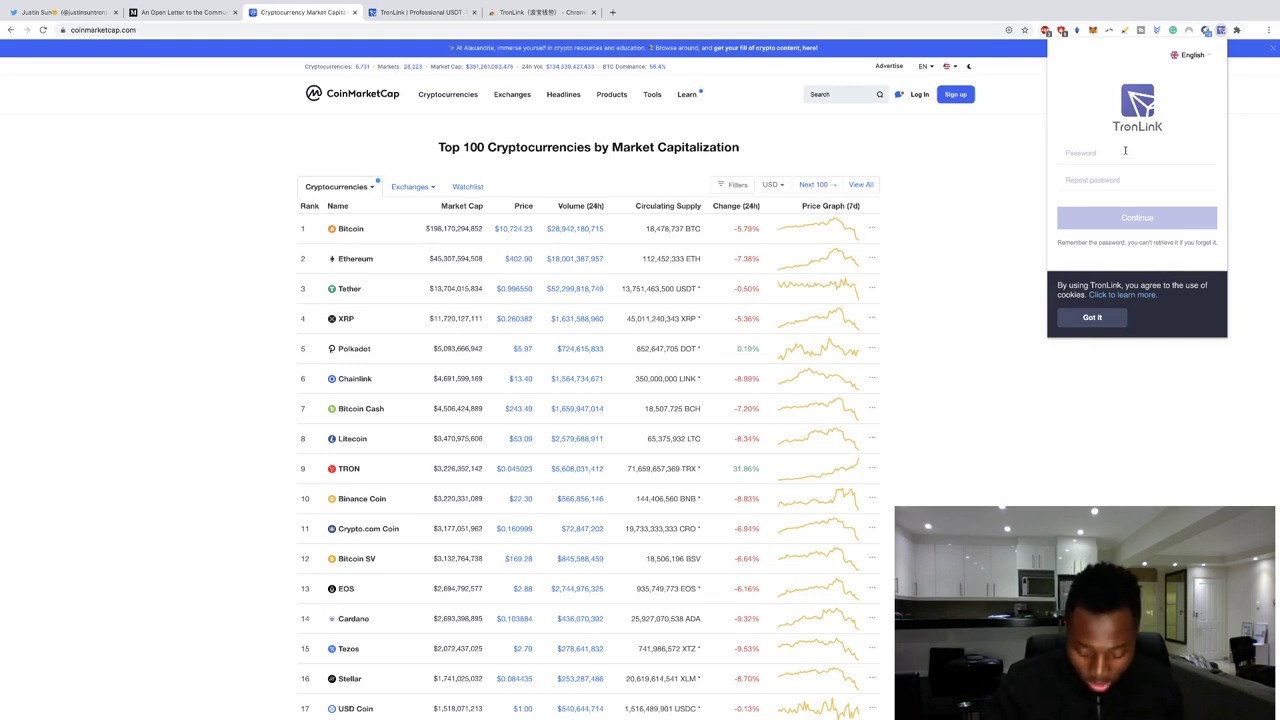
type("**********")
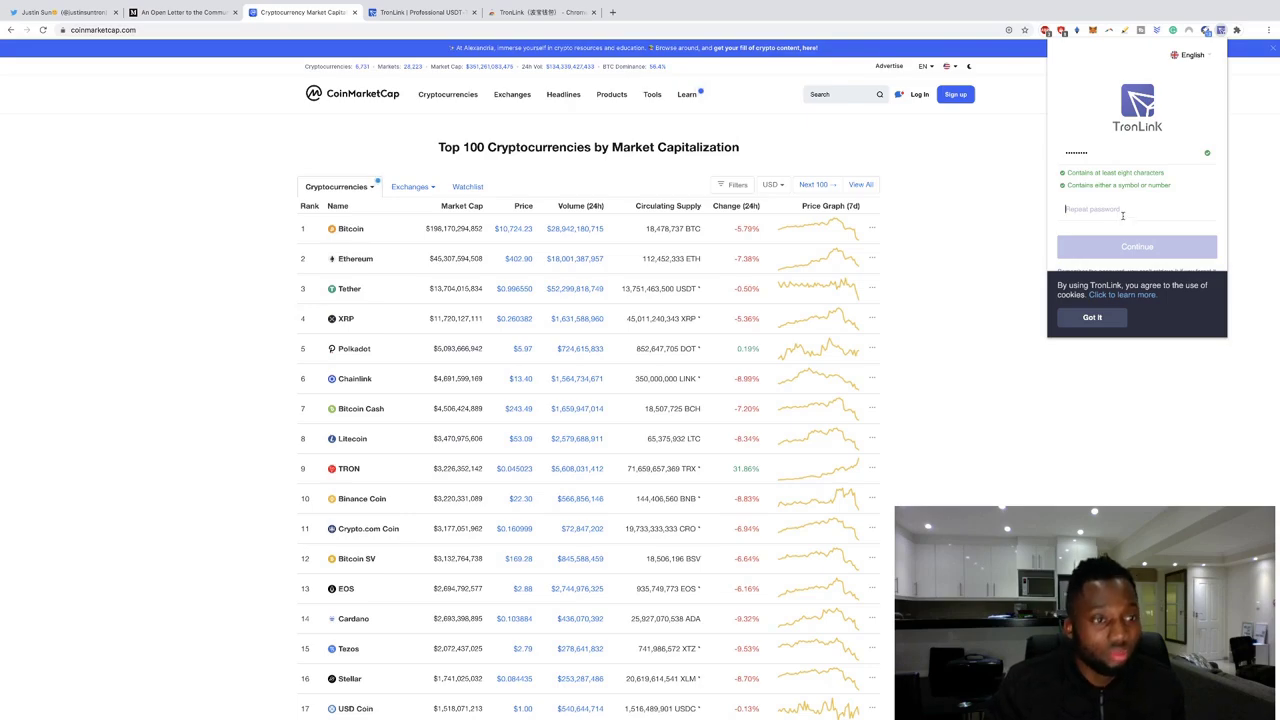
key("Tab")
type("********")
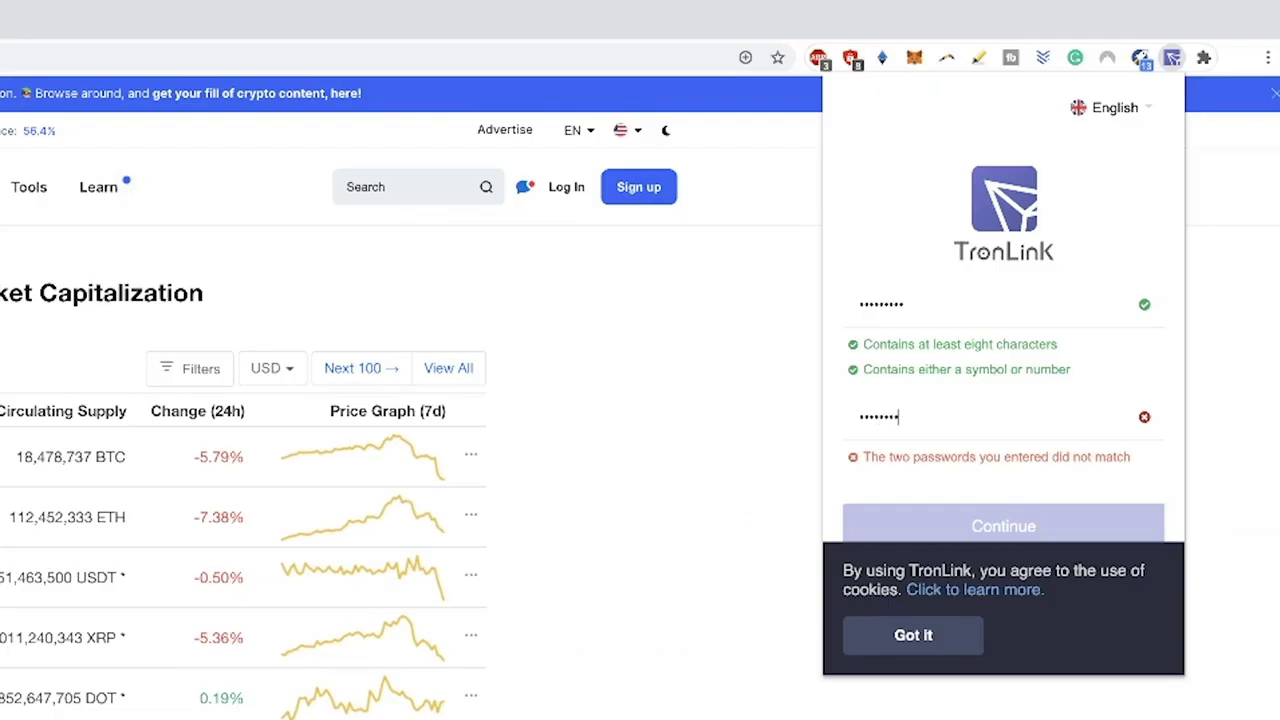
type("**")
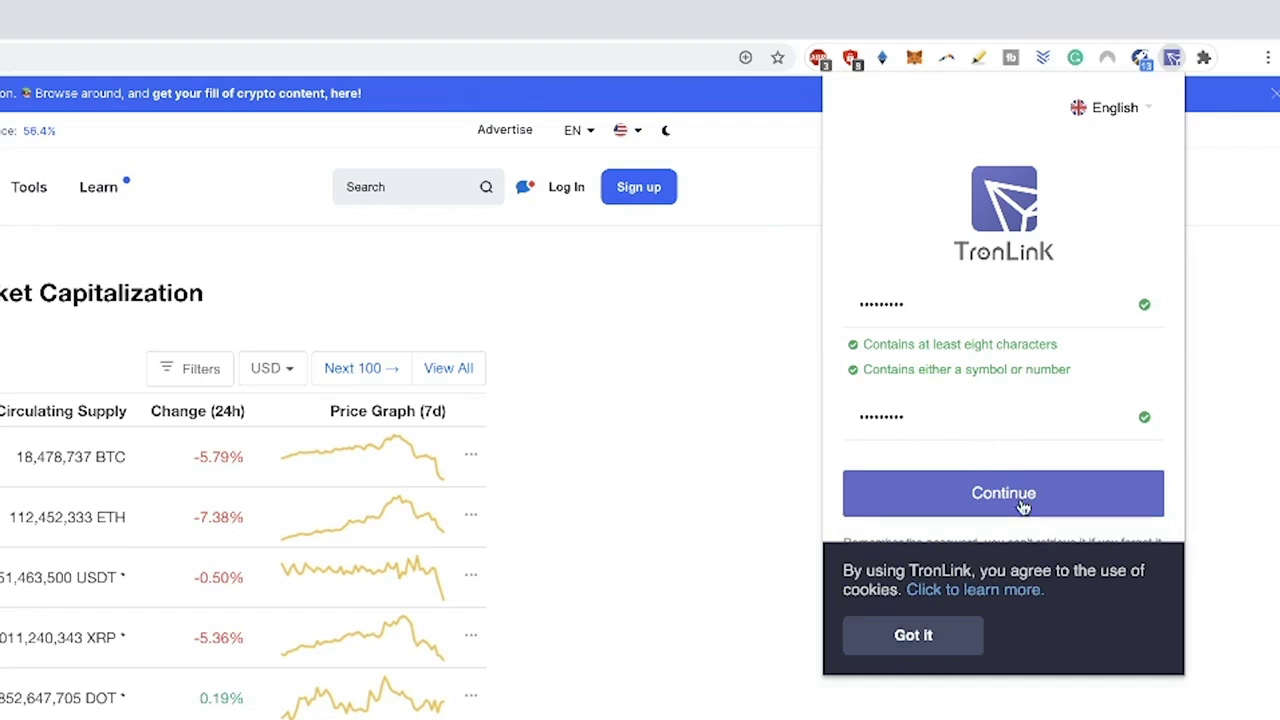
left_click(1033, 510)
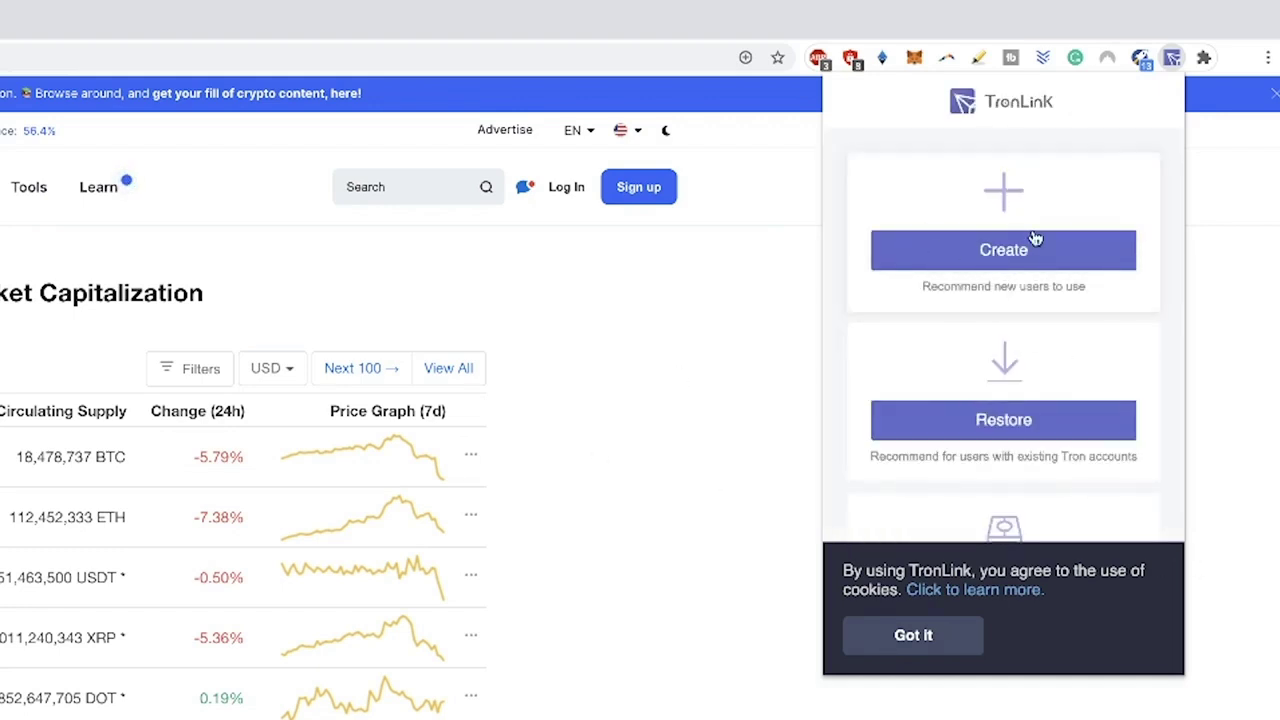
- Create a new wallet account named 'MoreMoney' and generate its 12-word mnemonic
left_click(990, 263)
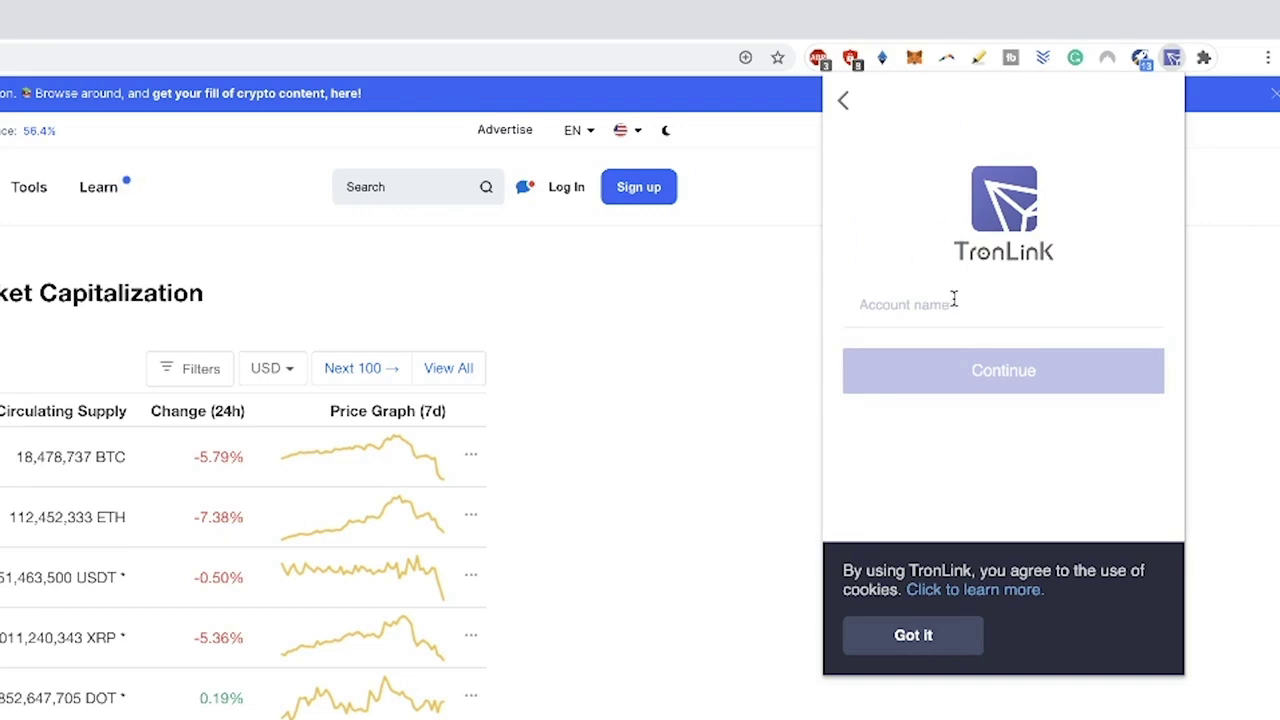
type("MoreMo")
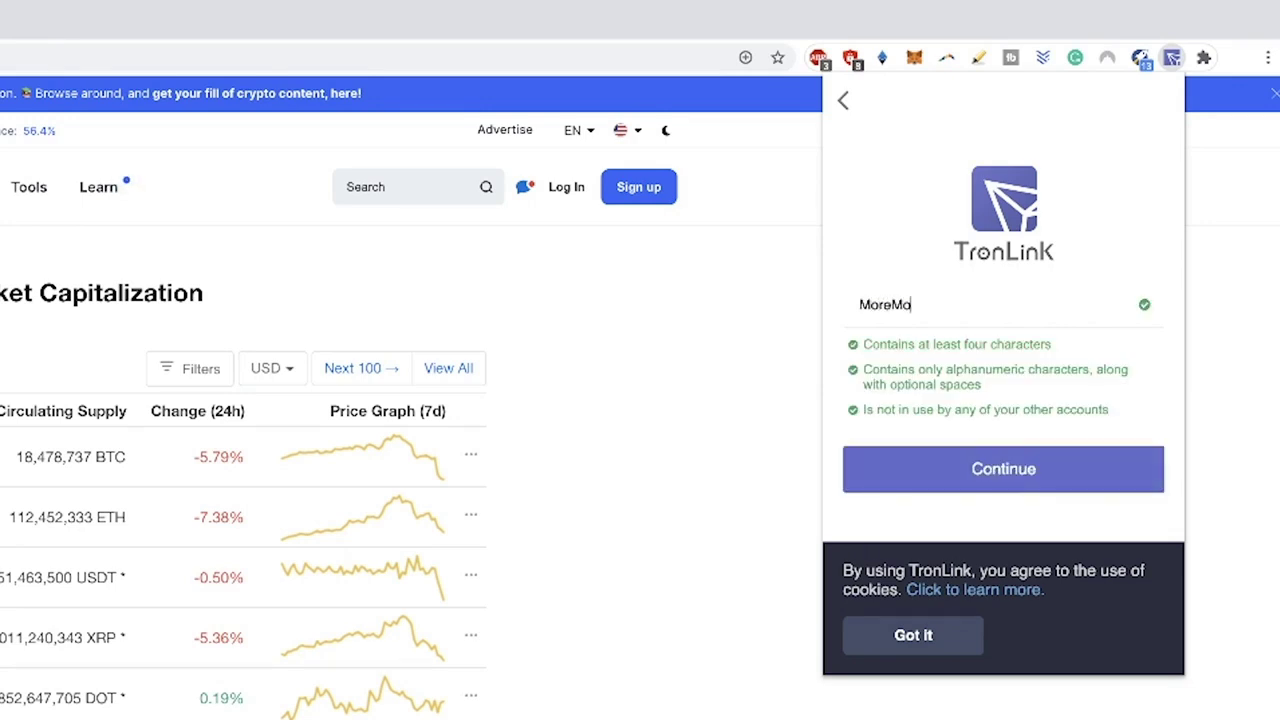
type("ney")
left_click(1004, 494)
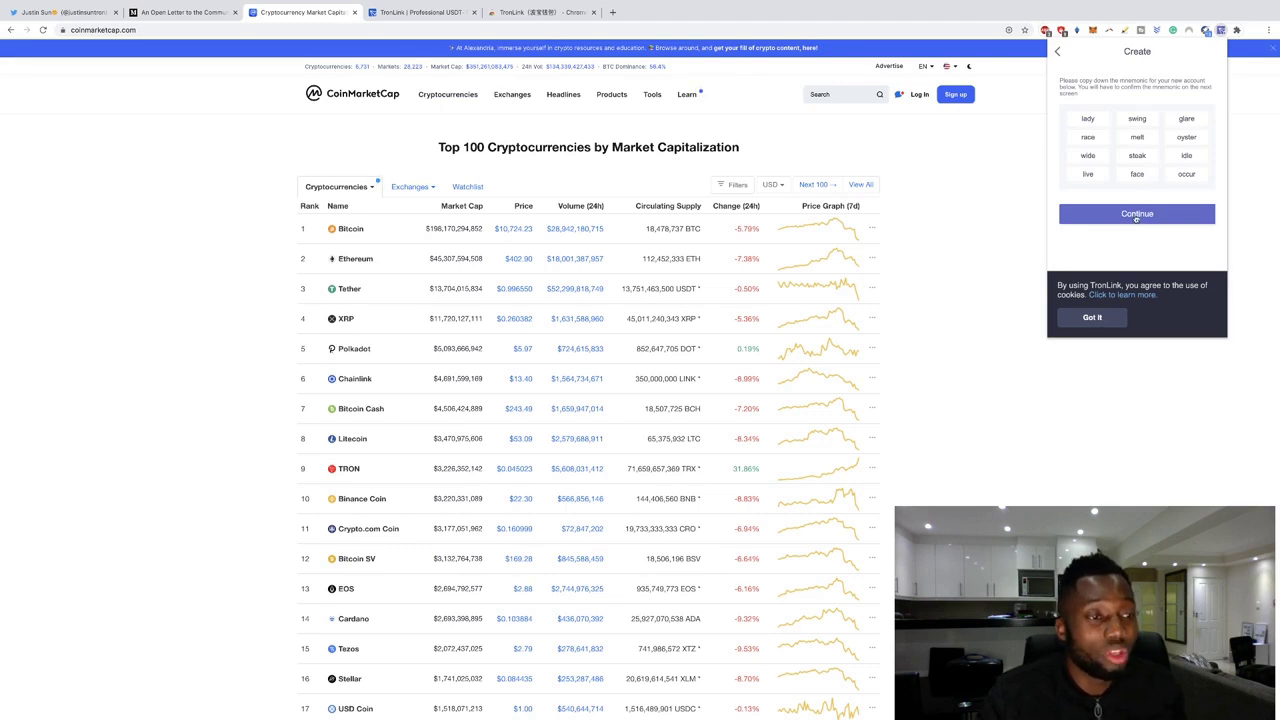
- Begin confirming the mnemonic, dismissing the cookie notice and selecting the word 'live' first
left_click(1136, 215)
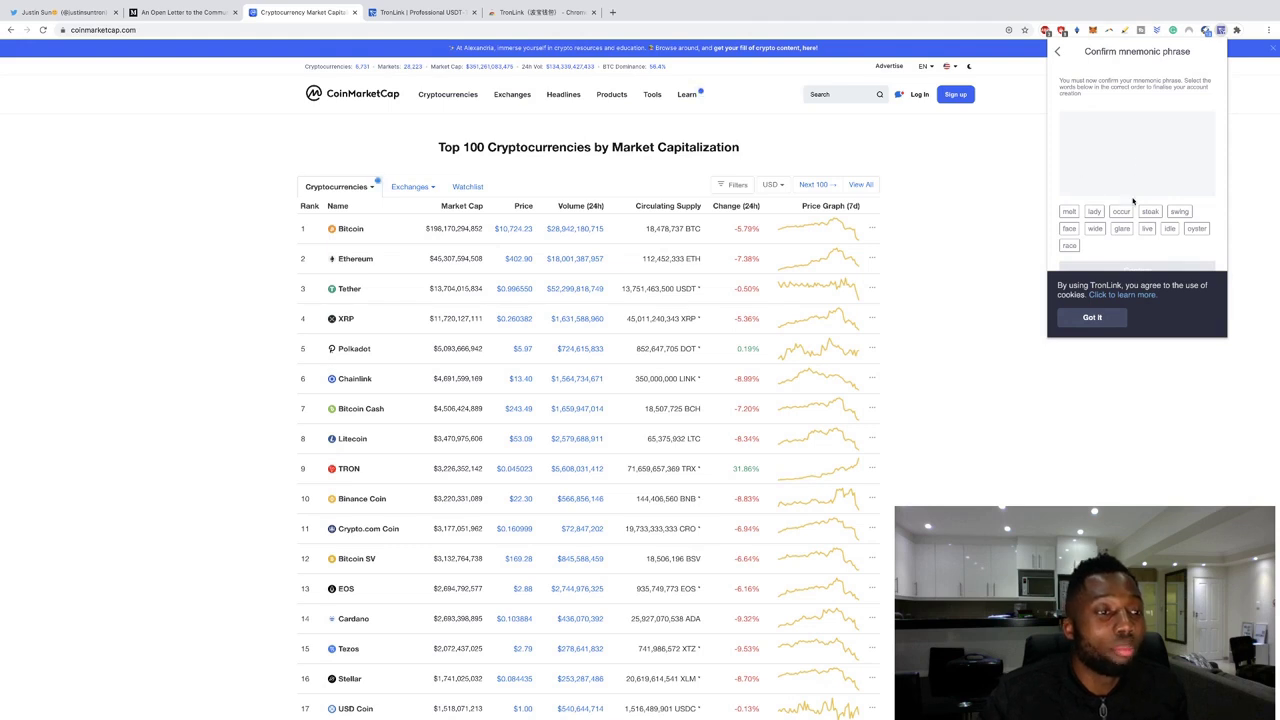
left_click(1105, 318)
left_click(1147, 228)
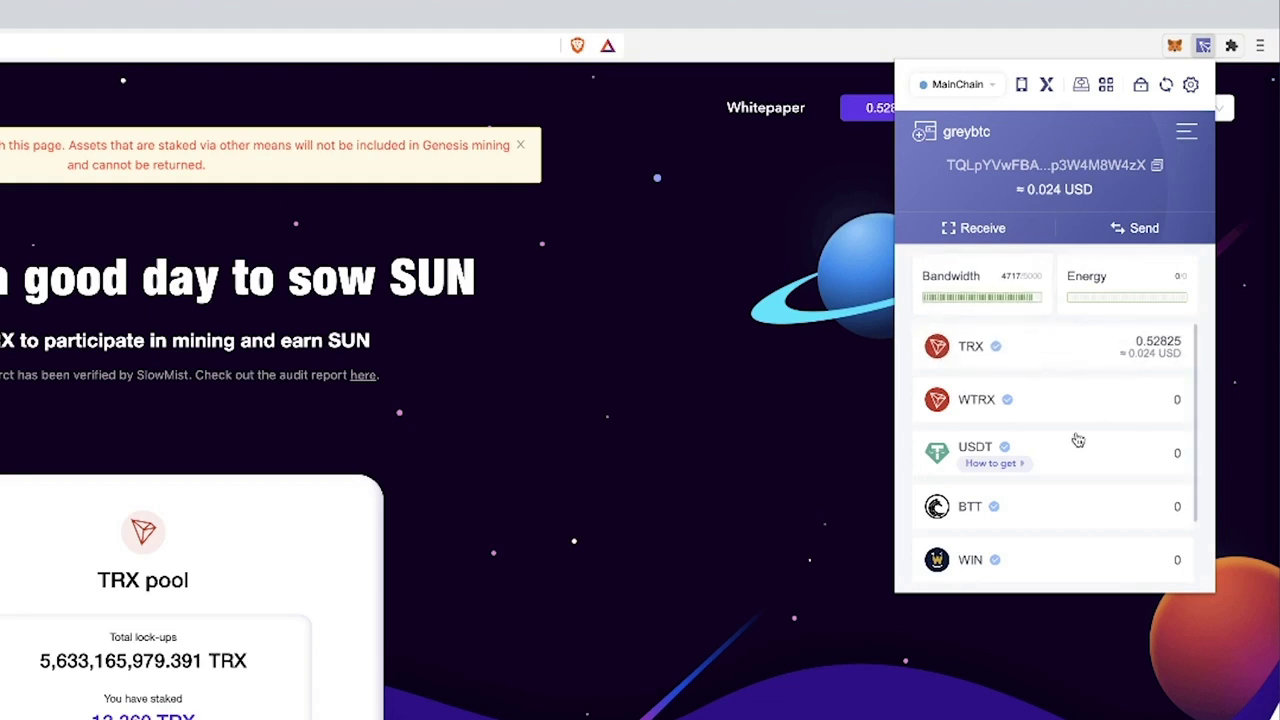
left_click(1017, 235)
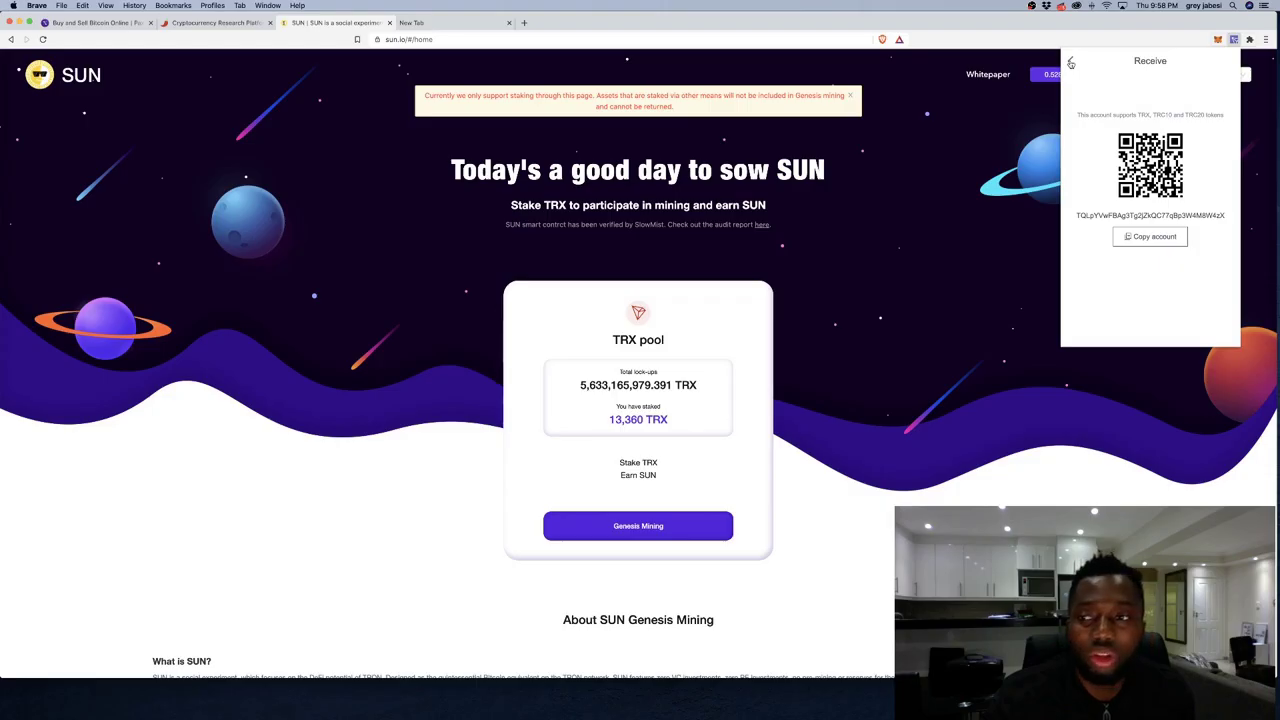
left_click(1071, 63)
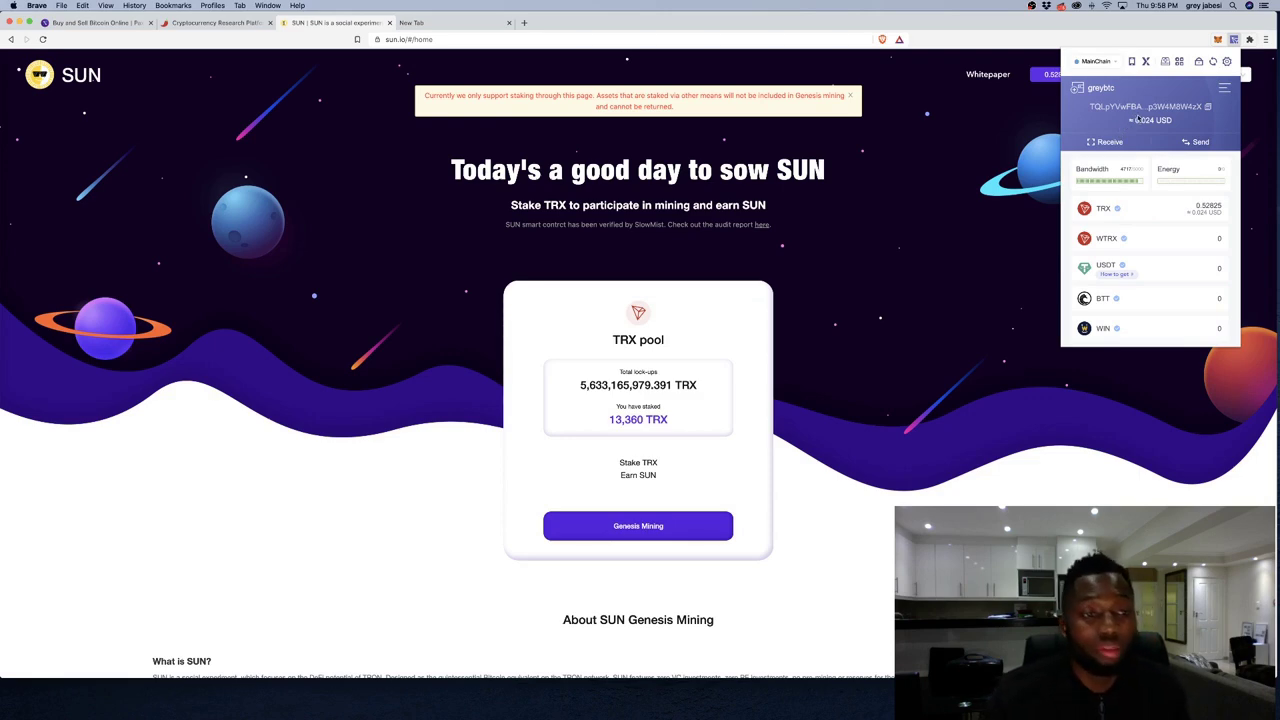
scroll(1156, 220, "down", 2)
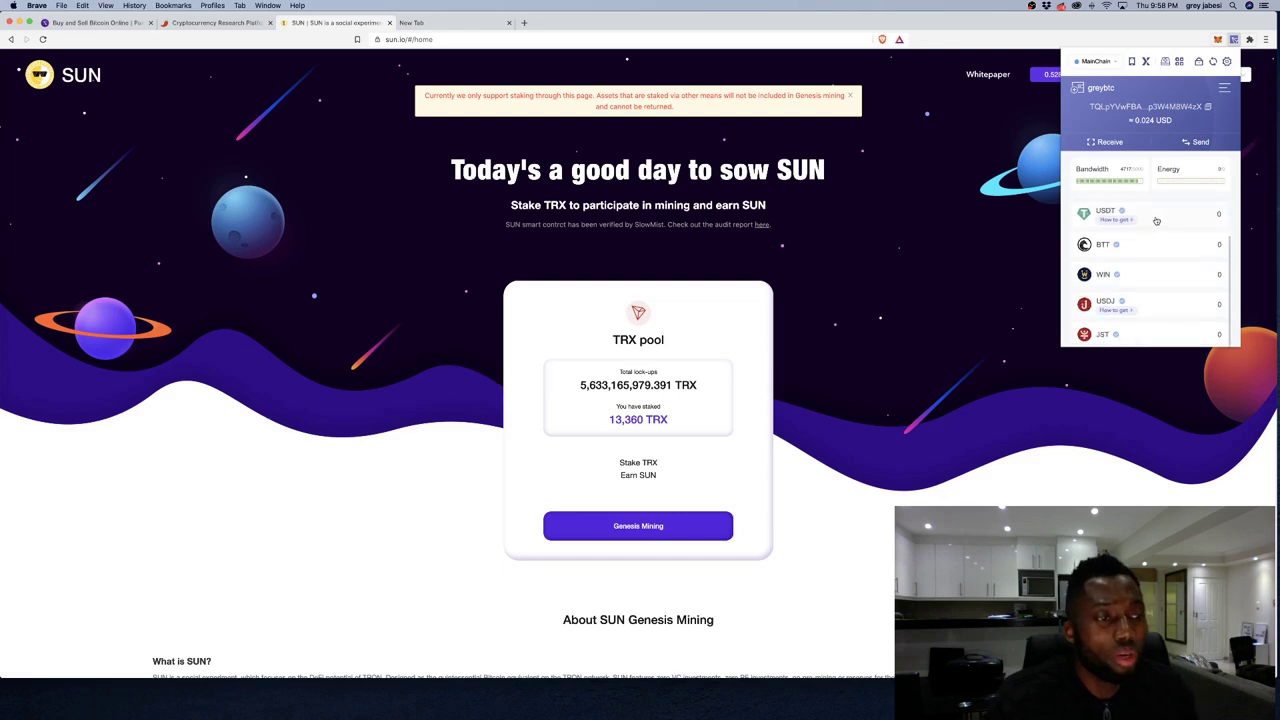
scroll(1156, 220, "up", 2)
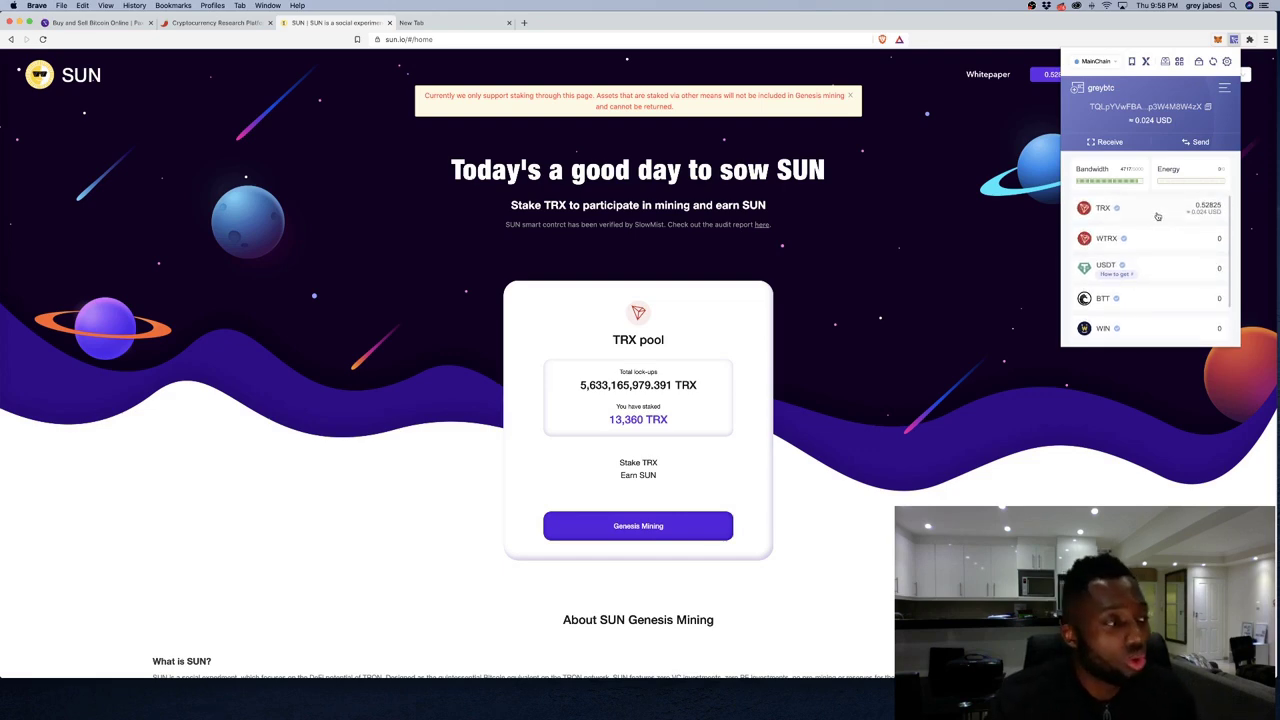
scroll(1160, 239, "down", 1)
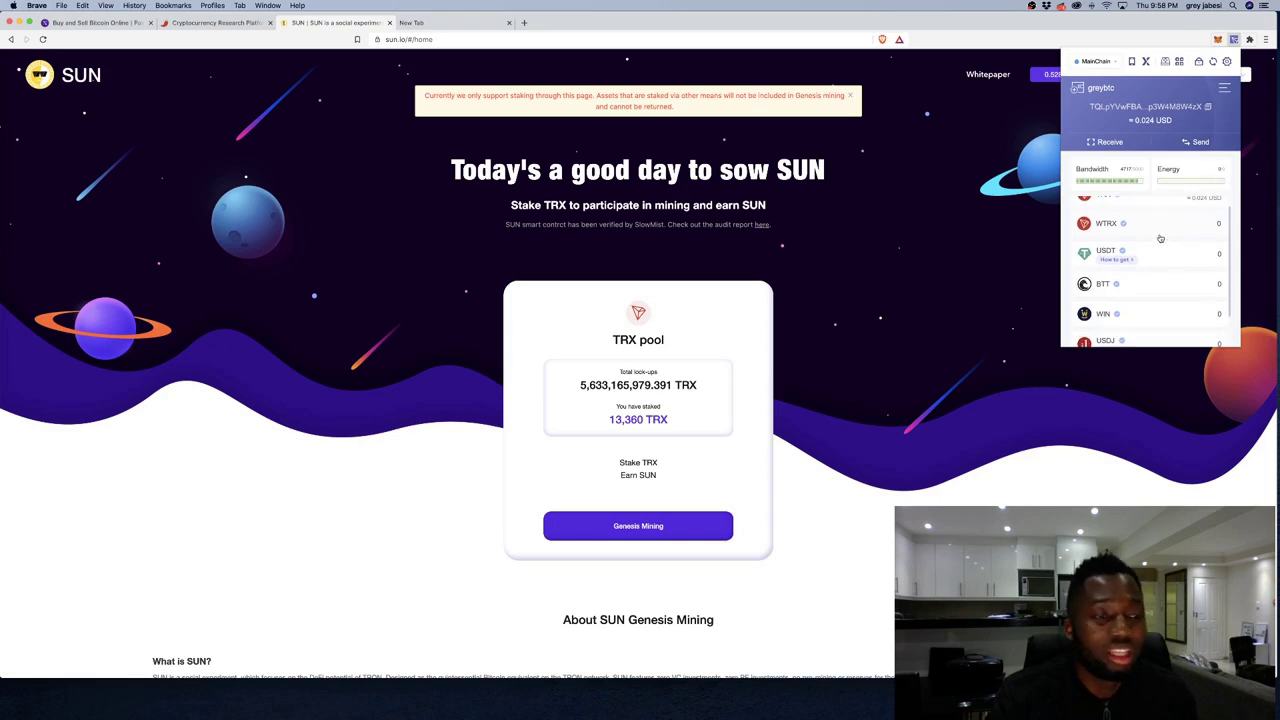
scroll(1160, 238, "down", 1)
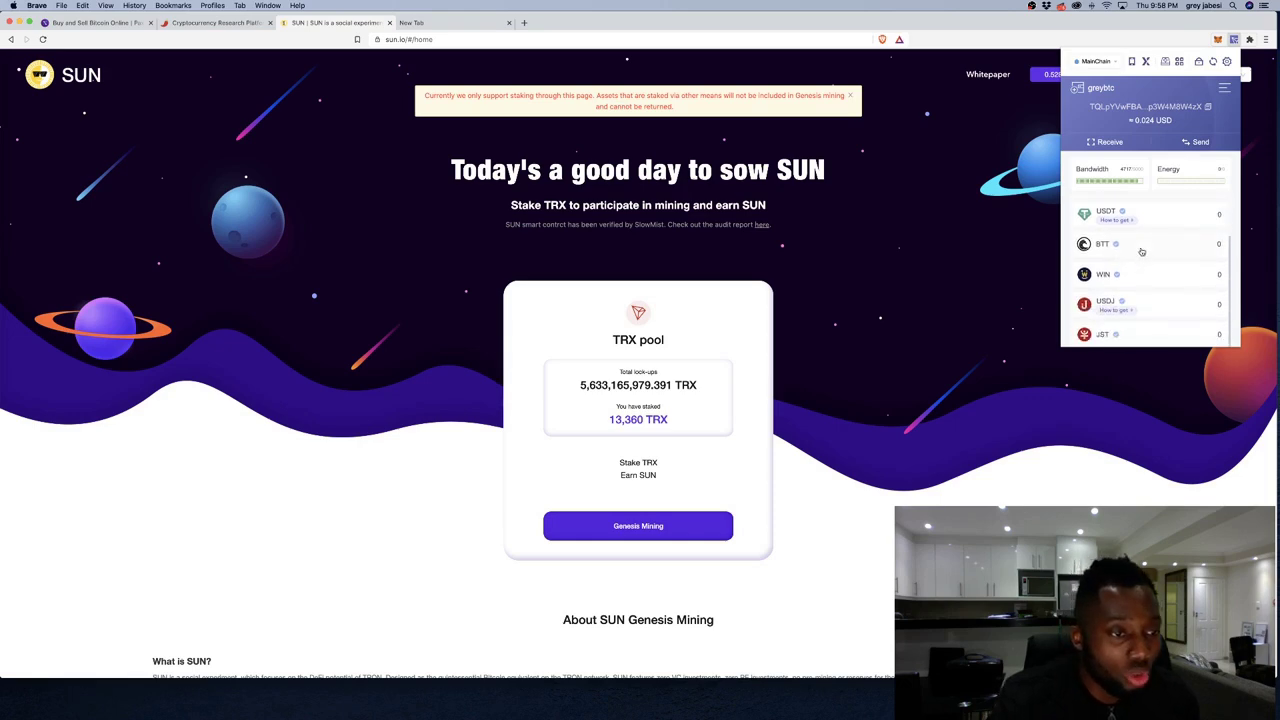
scroll(1145, 288, "up", 2)
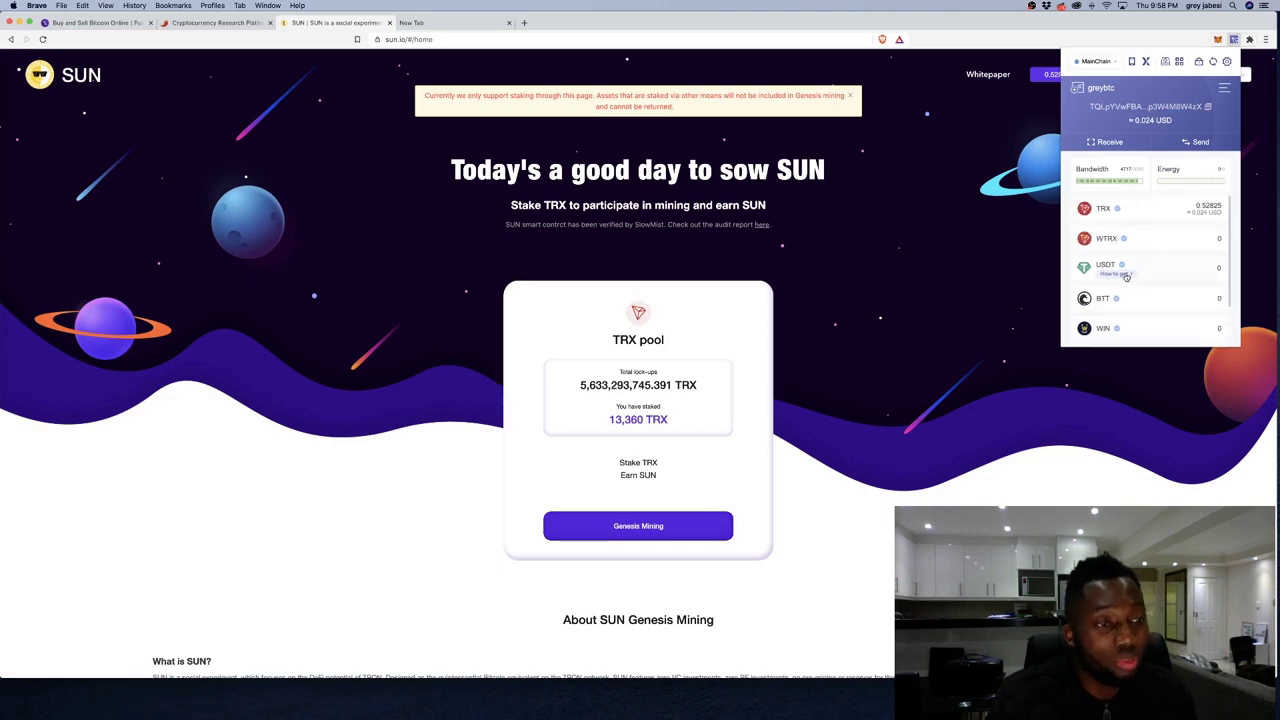
scroll(1126, 277, "down", 2)
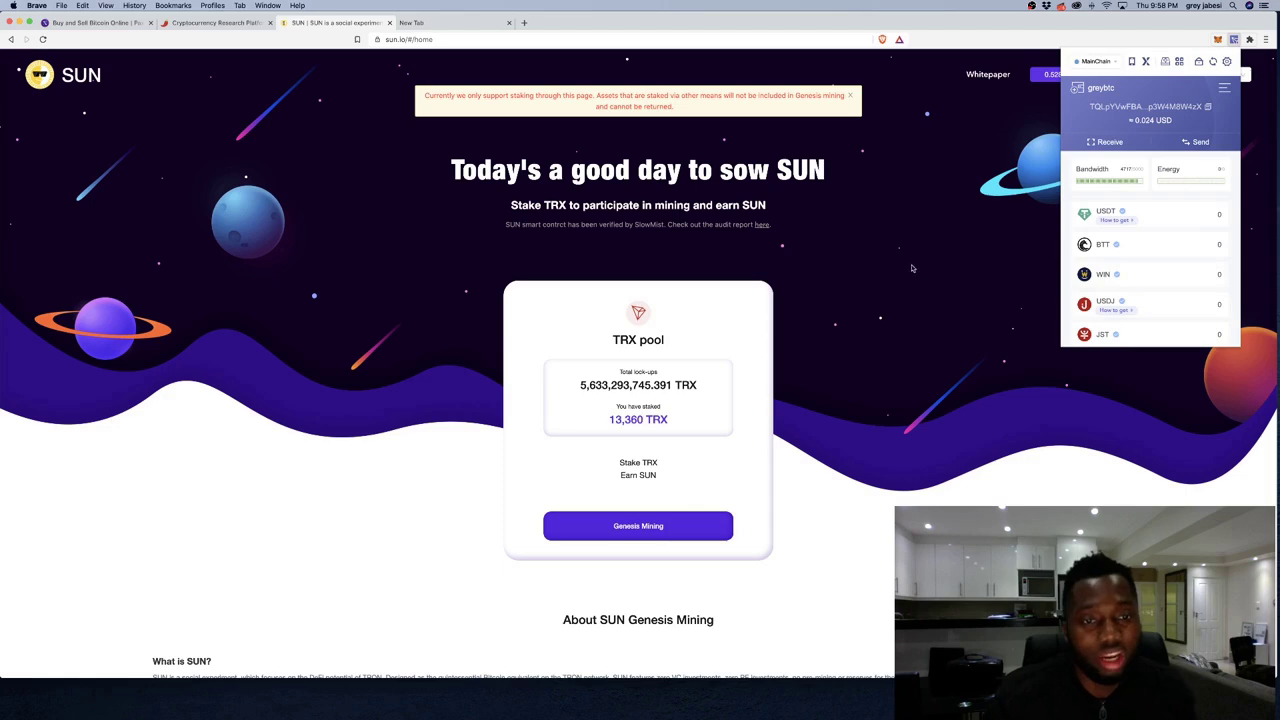
- Switch to the CoinPaprika tab, closing the TronLink popup, and clear the stray text selection
left_click(215, 22)
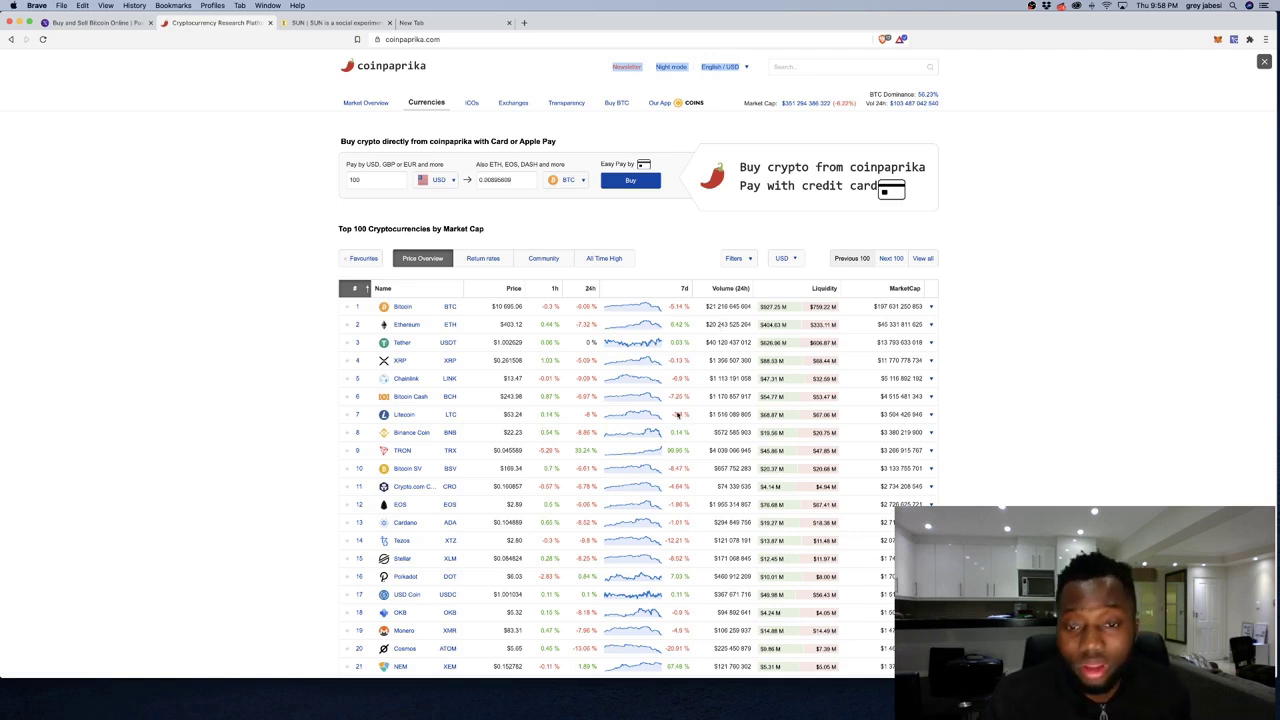
left_click(1030, 267)
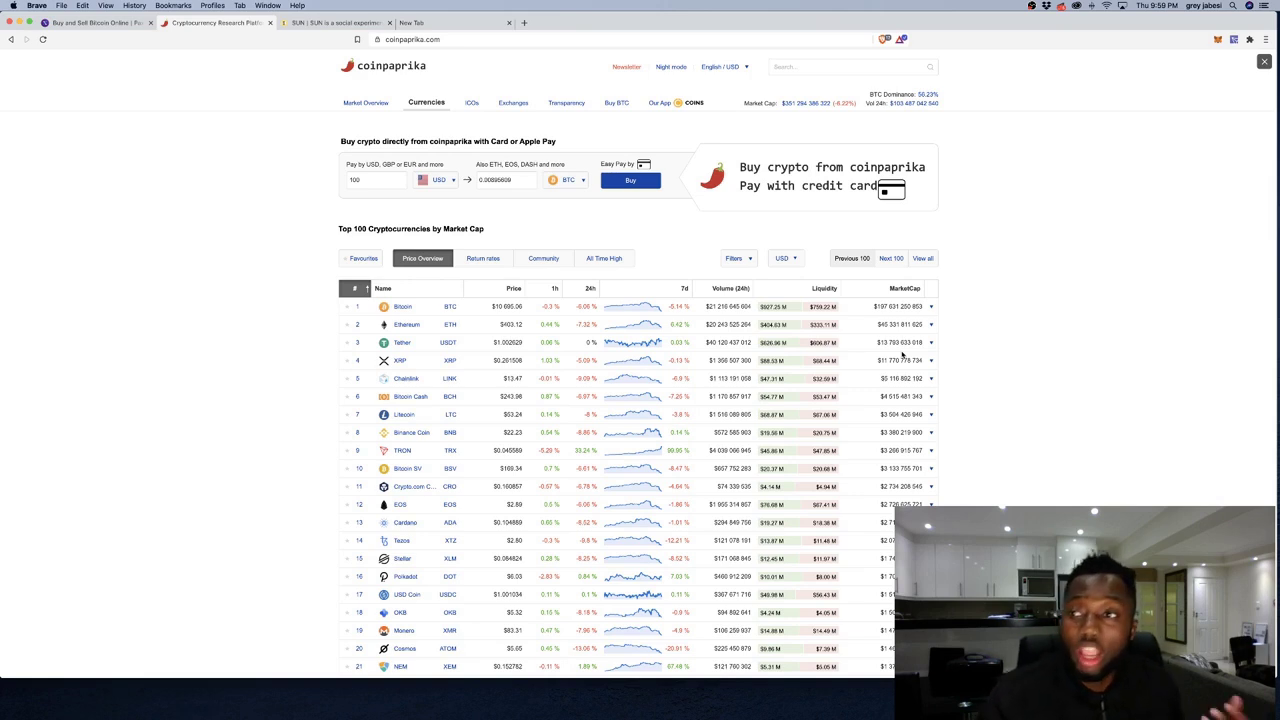
- Go to cryptouniversity.co.za using the address-bar suggestion for 'cry'
left_click(433, 38)
type("cry")
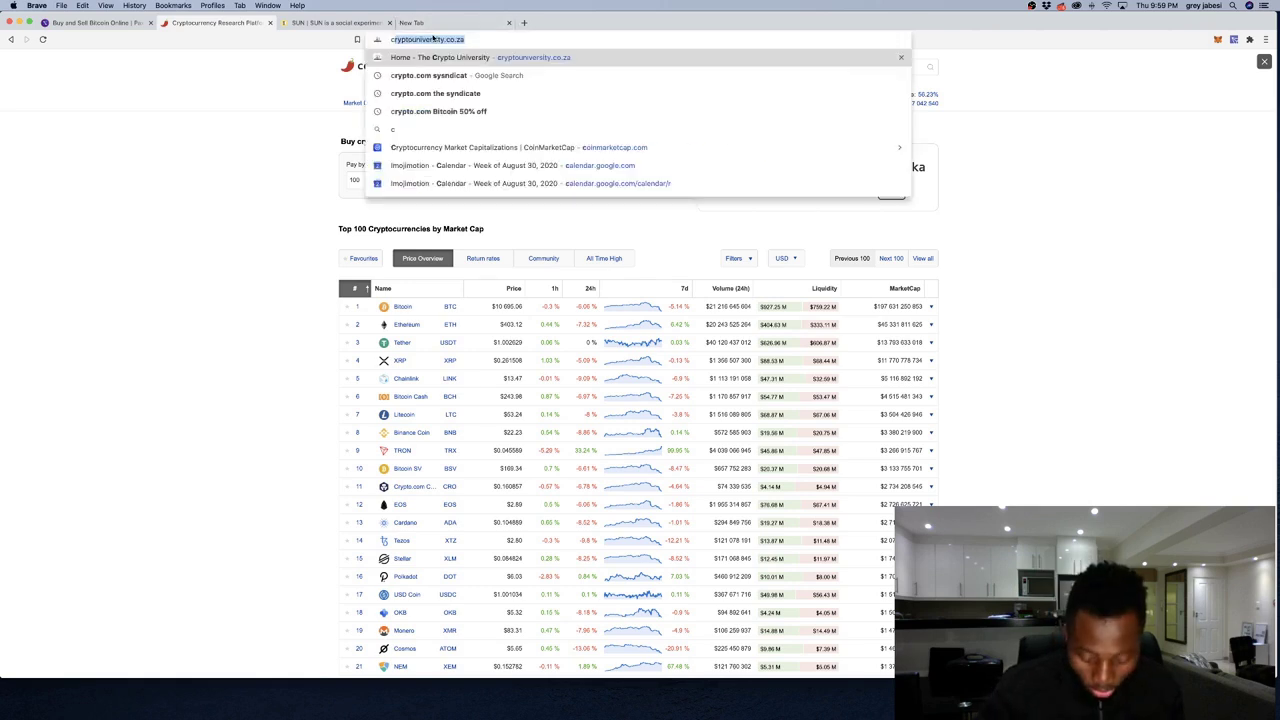
key("Return")
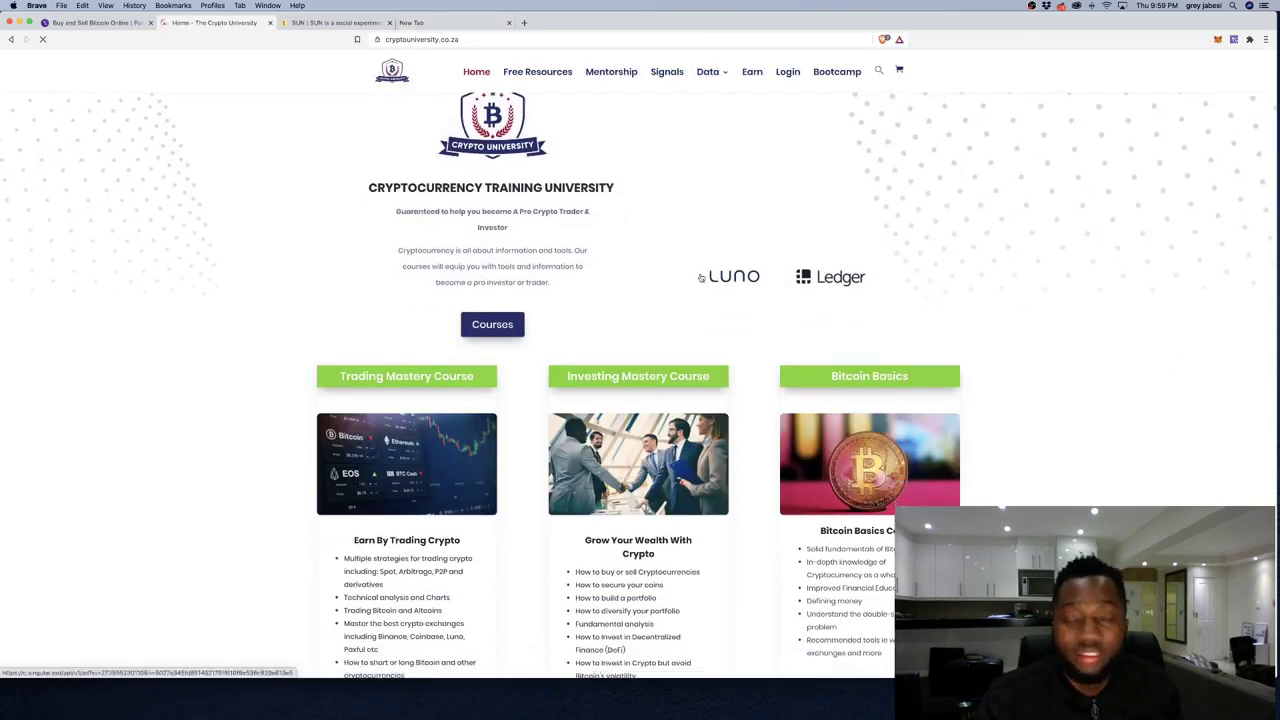
- Scroll the Crypto University homepage to its Trading, Investing and Bitcoin Basics course cards
scroll(700, 277, "down", 2)
scroll(700, 277, "down", 2)
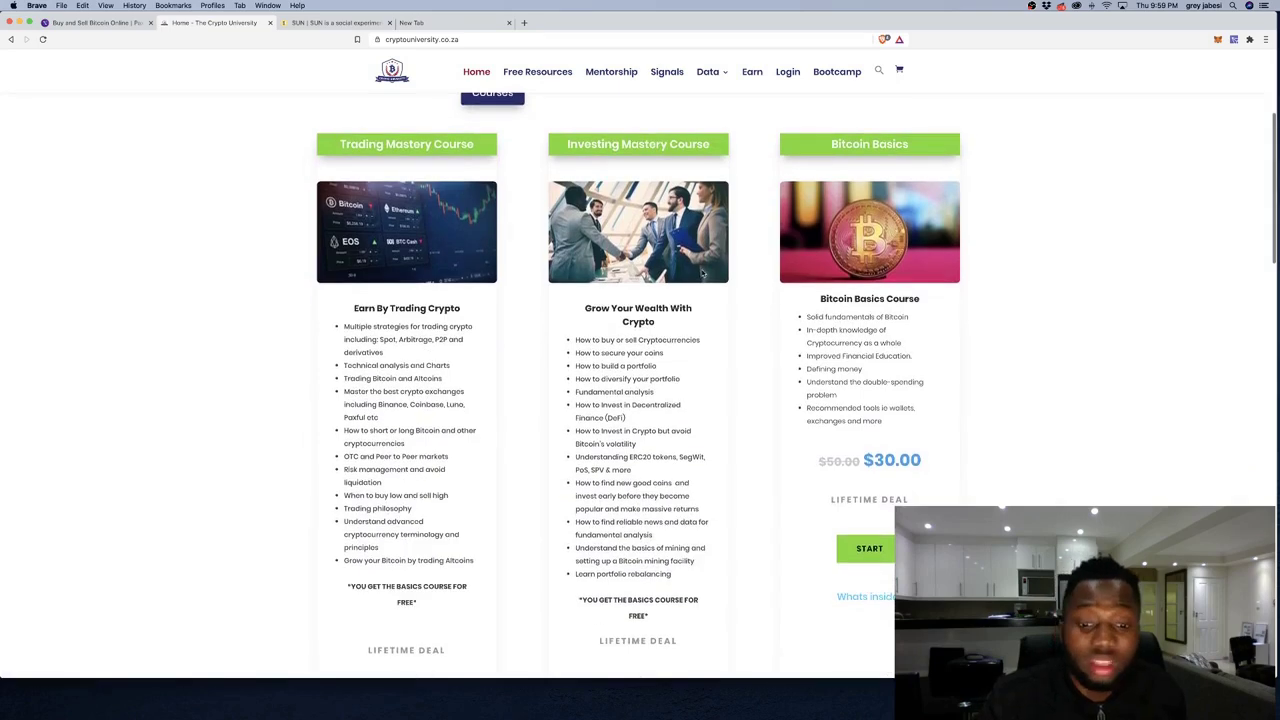
scroll(715, 278, "down", 2)
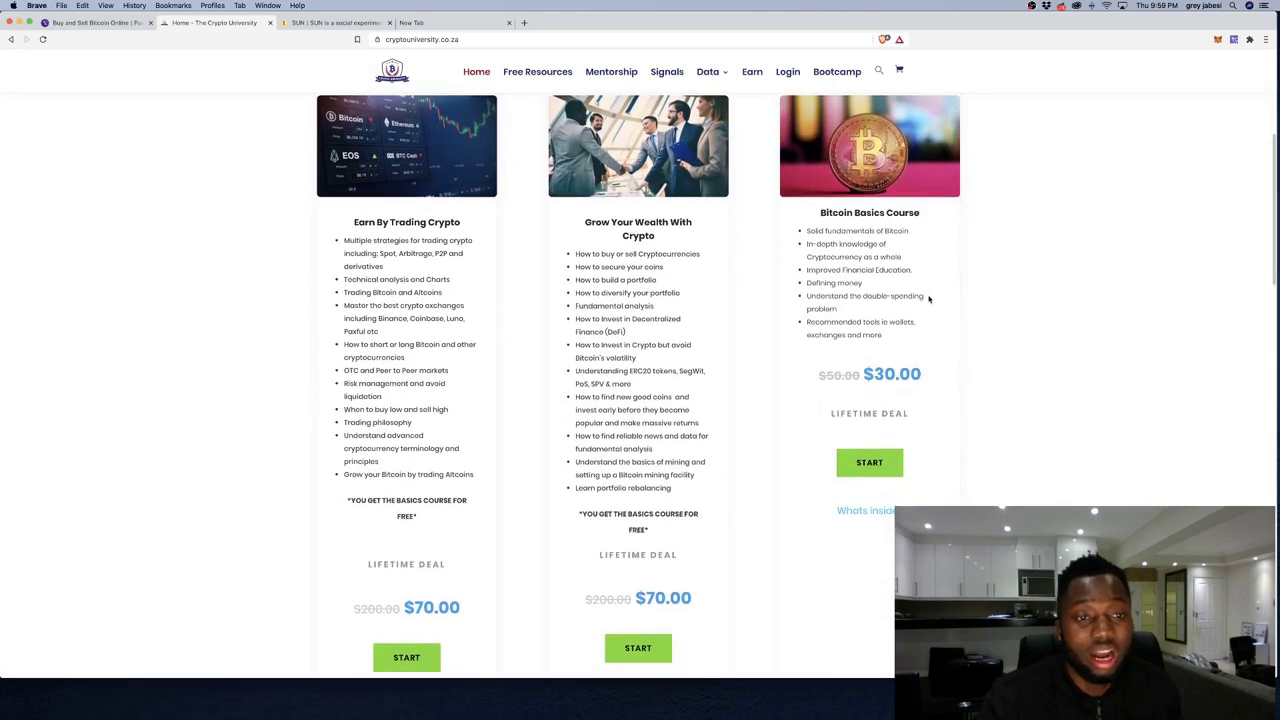
scroll(929, 298, "up", 1)
scroll(929, 298, "down", 1)
scroll(927, 297, "up", 2)
scroll(925, 297, "up", 1)
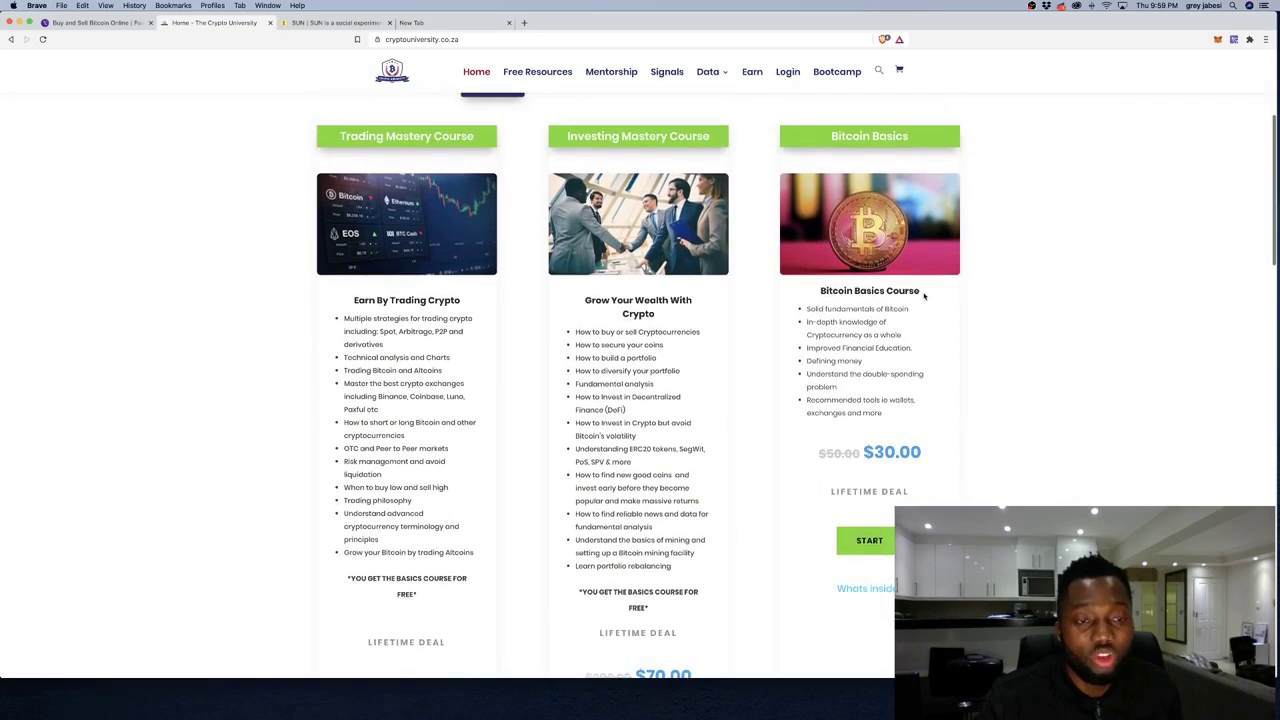
scroll(923, 296, "down", 2)
scroll(923, 296, "up", 2)
scroll(918, 290, "down", 1)
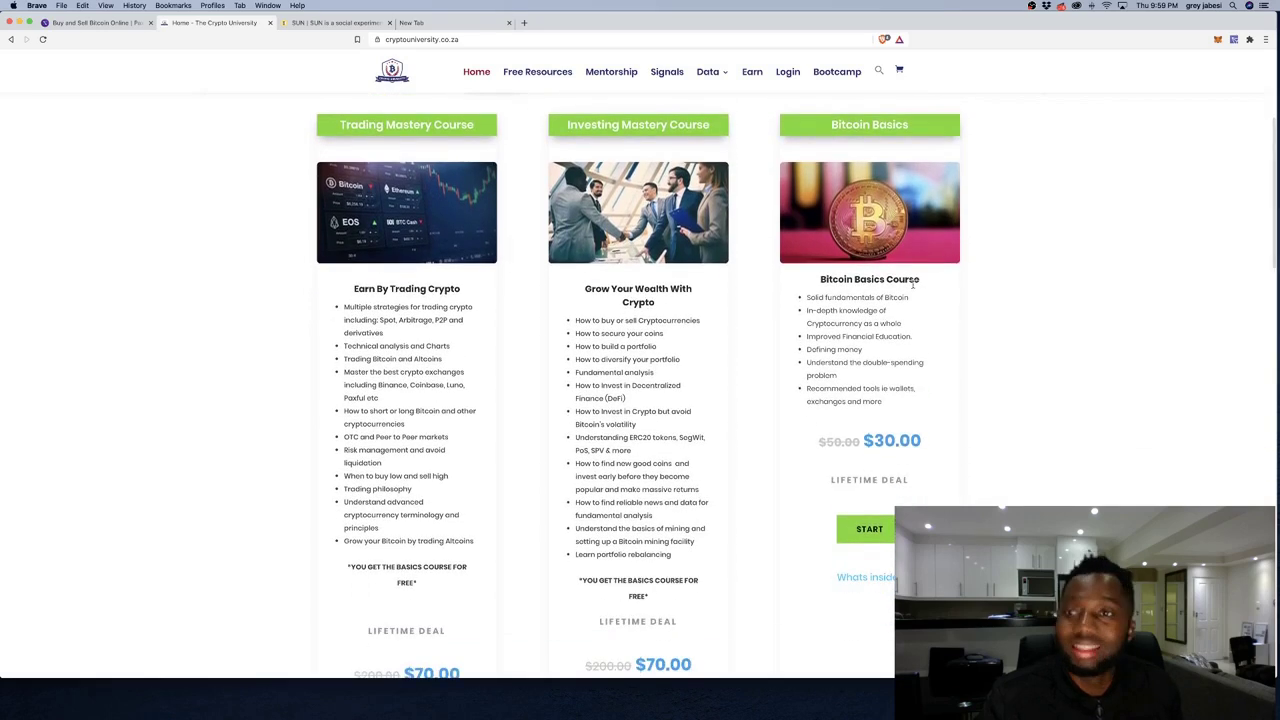